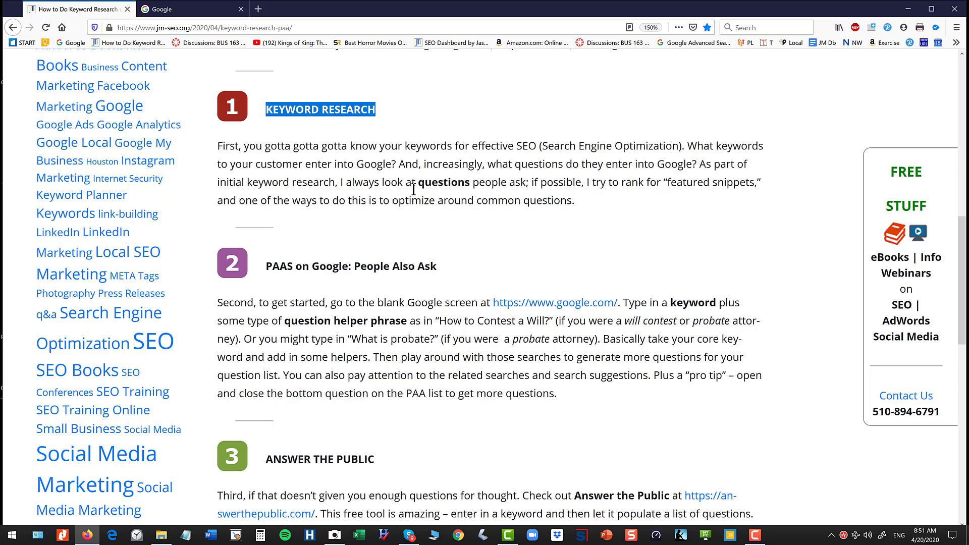
- On the blank Google page, search for 'how to will contest'
click(180, 11)
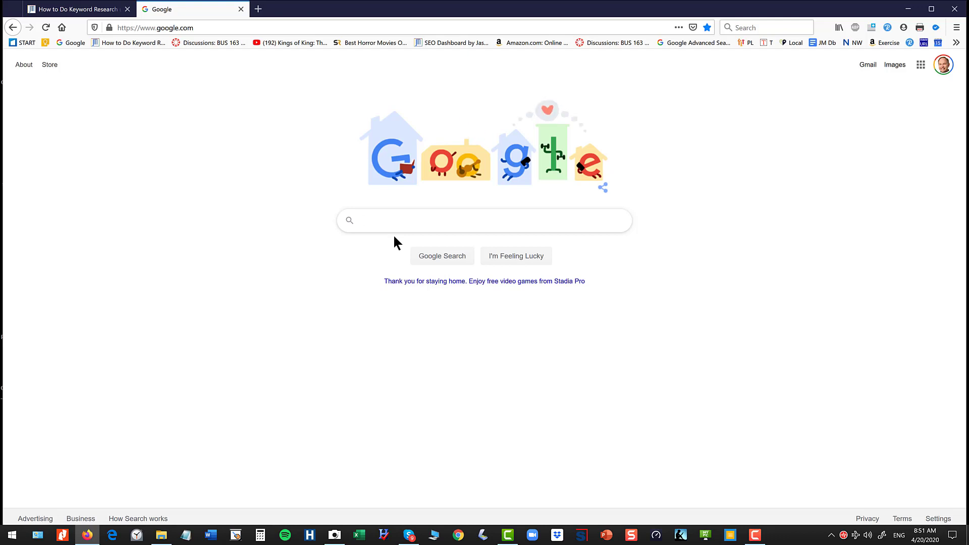
text(how )
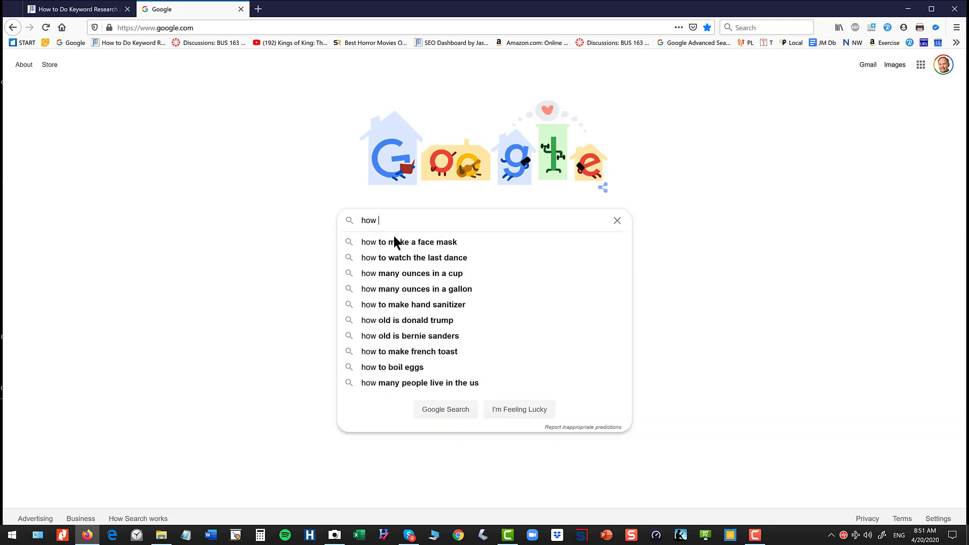
text(to )
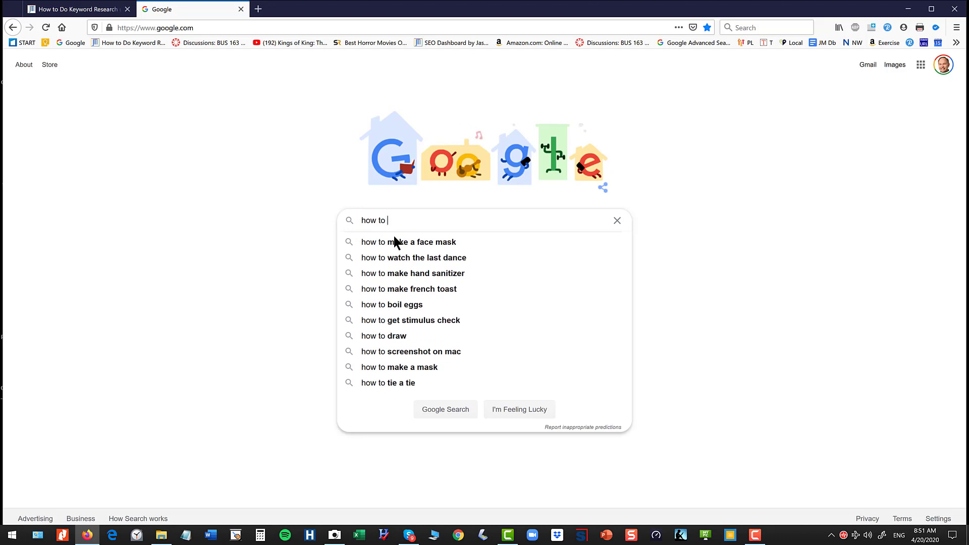
text(will contest)
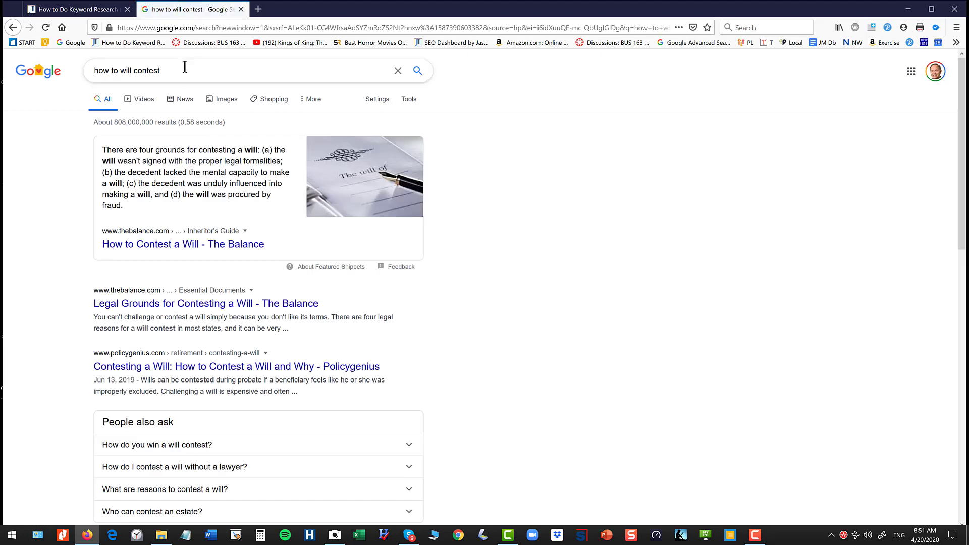
- Expand 'What are reasons to contest a will?' under People also ask, collapsing and reopening it to load more
triple_click(159, 70)
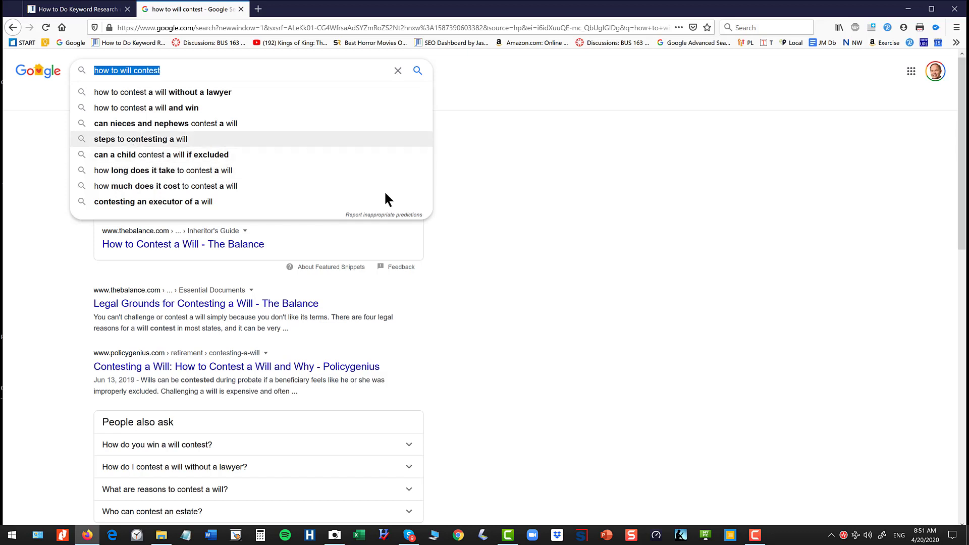
click(567, 239)
scroll(564, 240, down, 5)
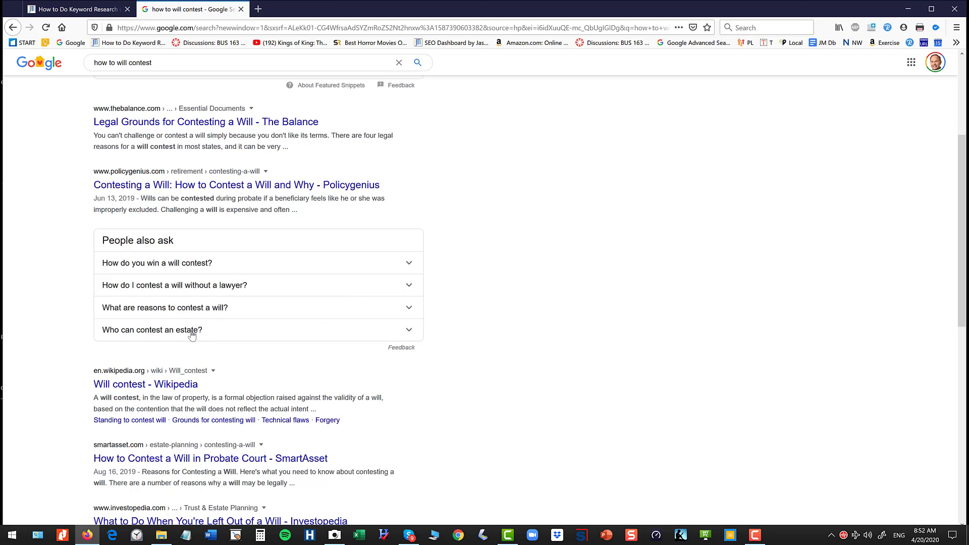
click(413, 315)
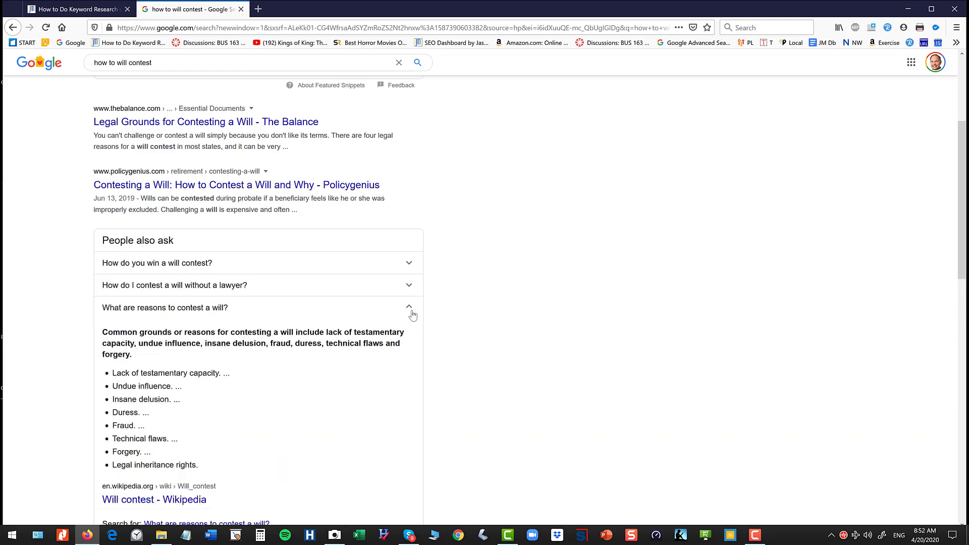
click(412, 316)
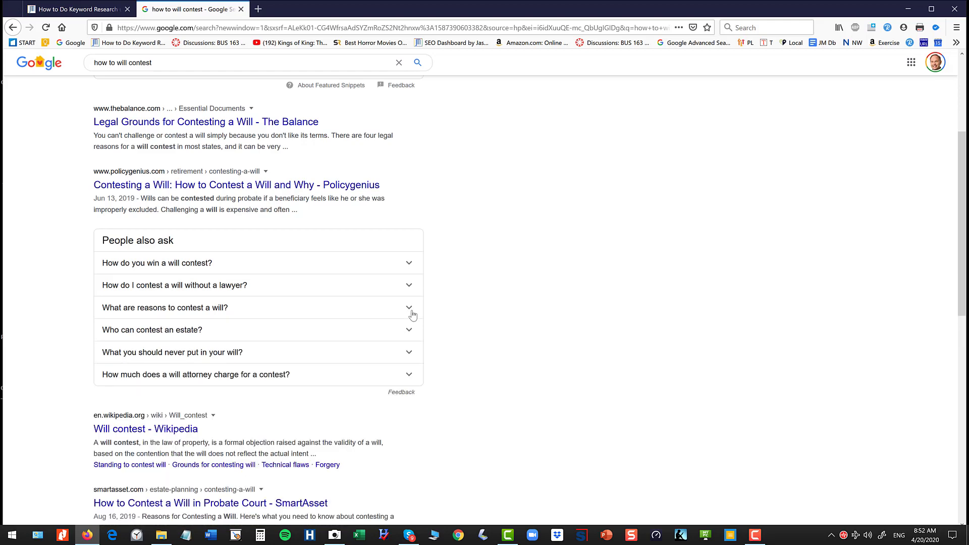
click(290, 315)
scroll(291, 314, down, 3)
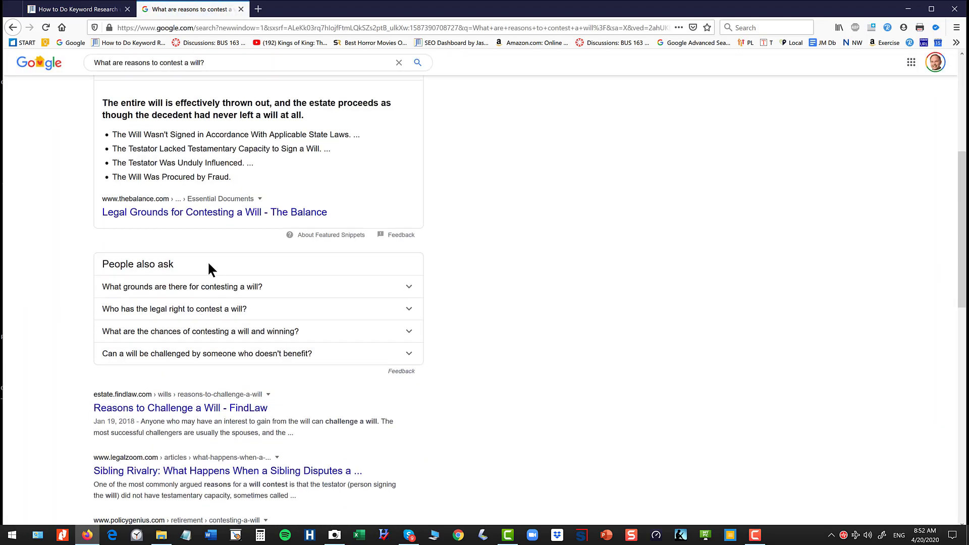
- Back on the 'how to will contest' results, search for 'How do you win a will contest?'
click(13, 27)
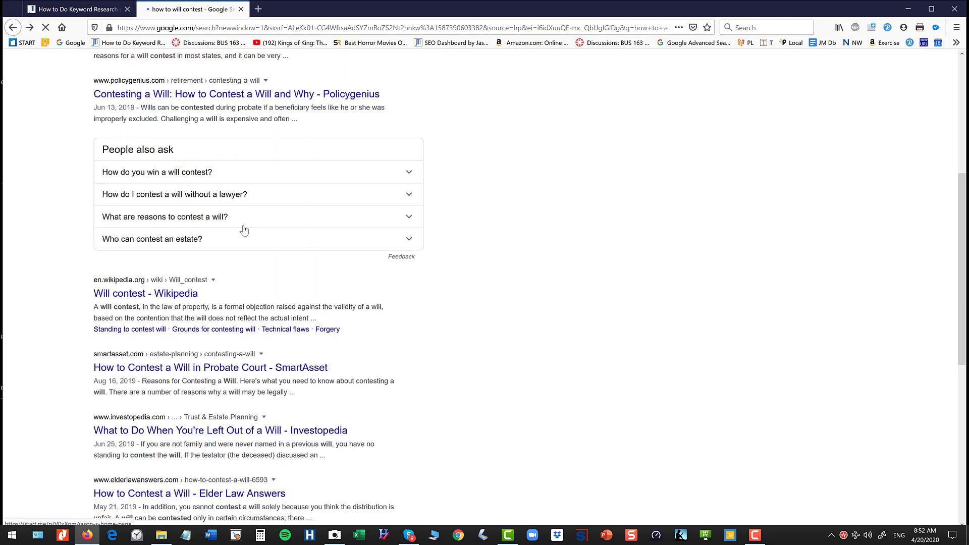
click(299, 174)
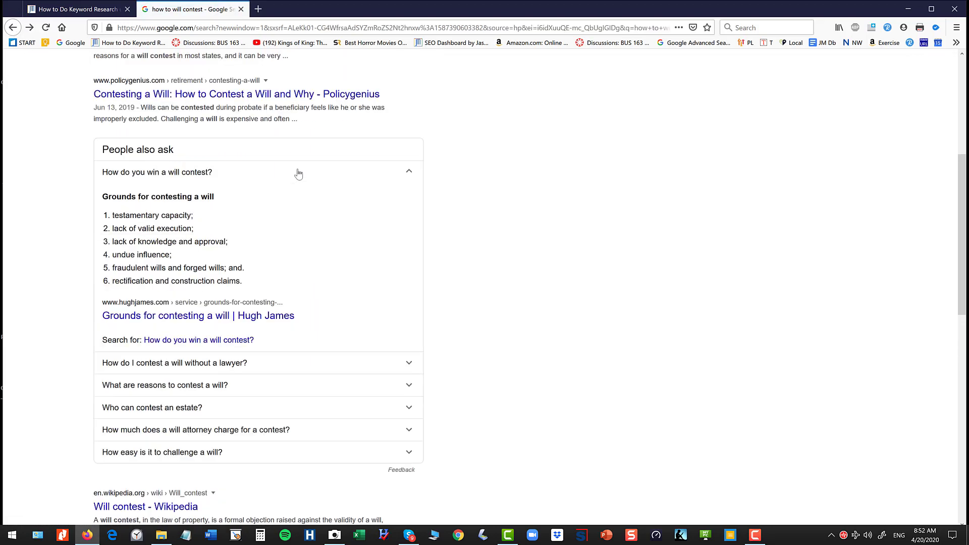
click(195, 340)
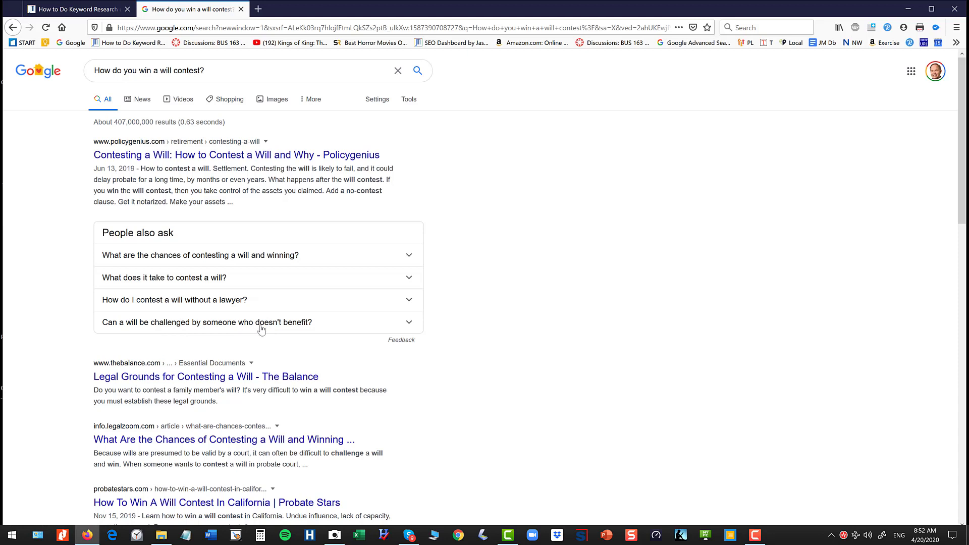
- Expand and collapse the challenging-a-will and will-invalid questions to grow the list, then select the query
click(393, 327)
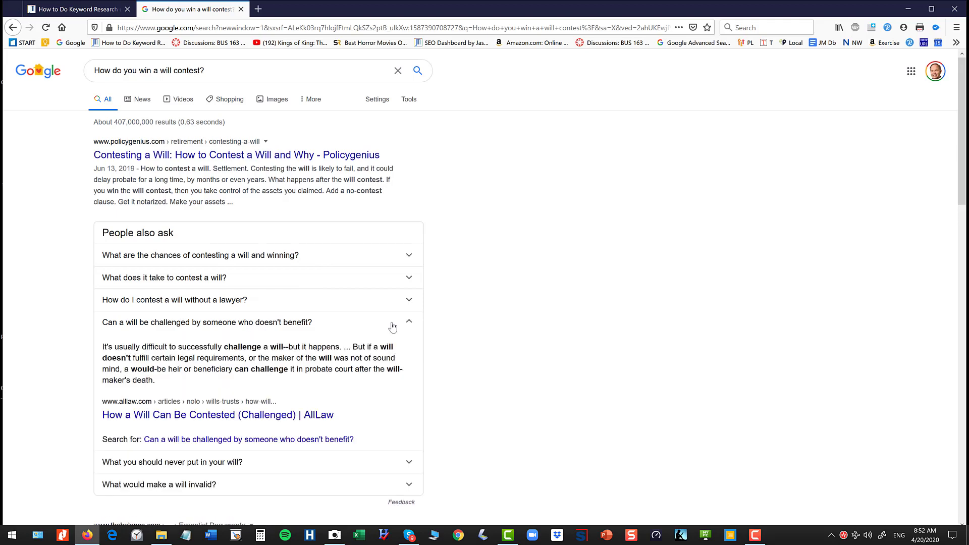
click(393, 327)
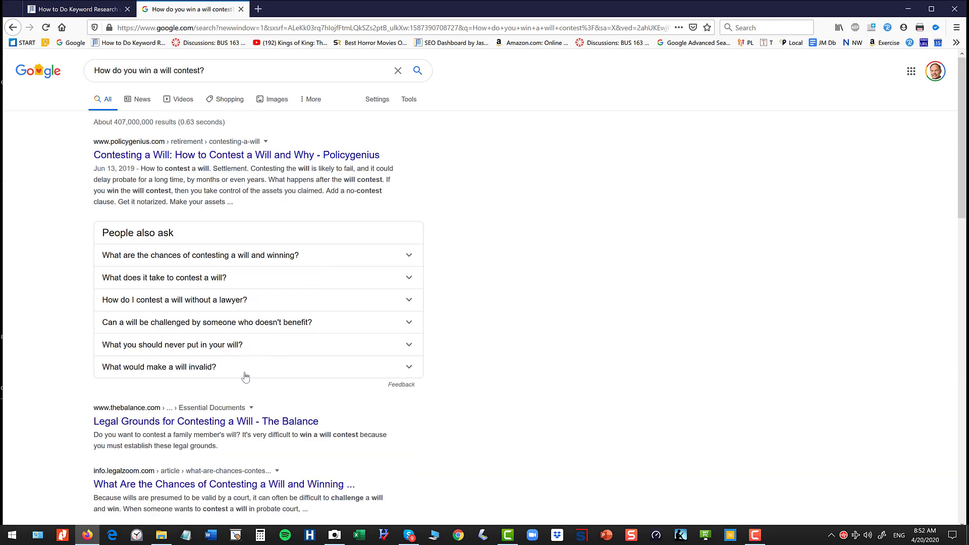
click(403, 375)
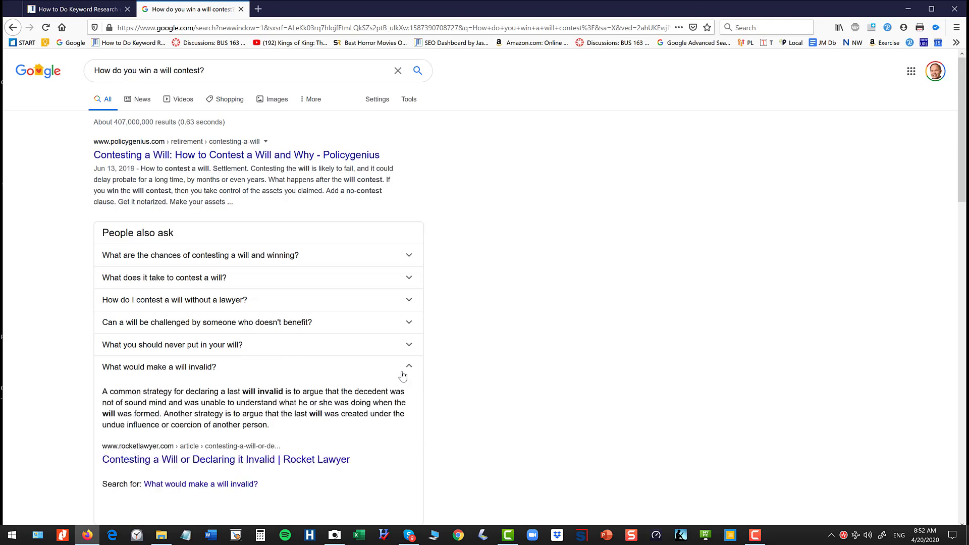
click(402, 376)
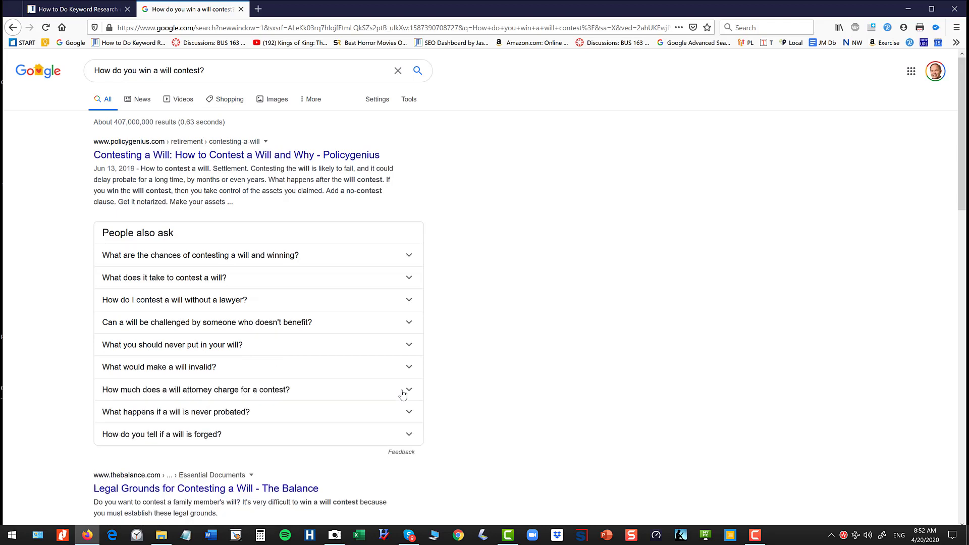
click(220, 75)
drag(220, 75, 92, 71)
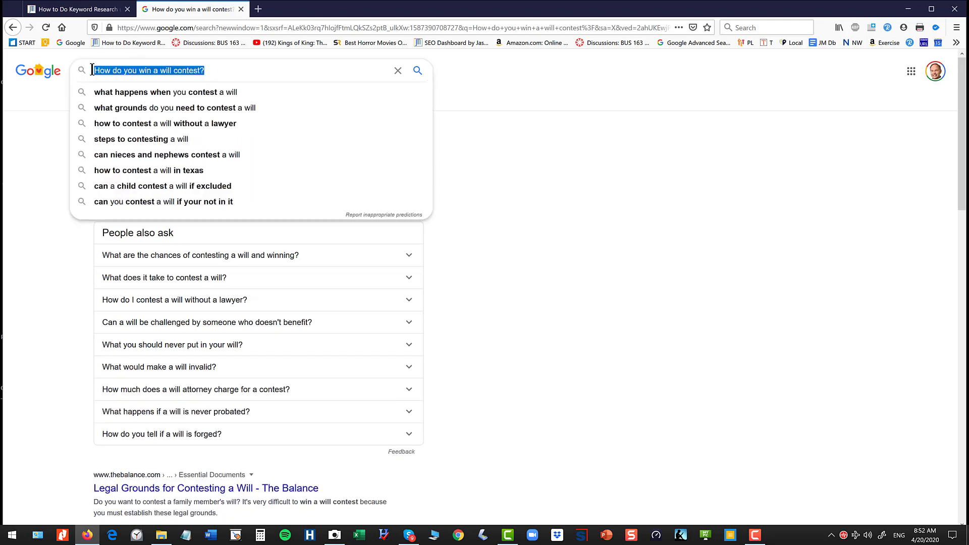
- Search 'what is probate' and follow its 'Can you avoid probate?' question to a new search
click(36, 72)
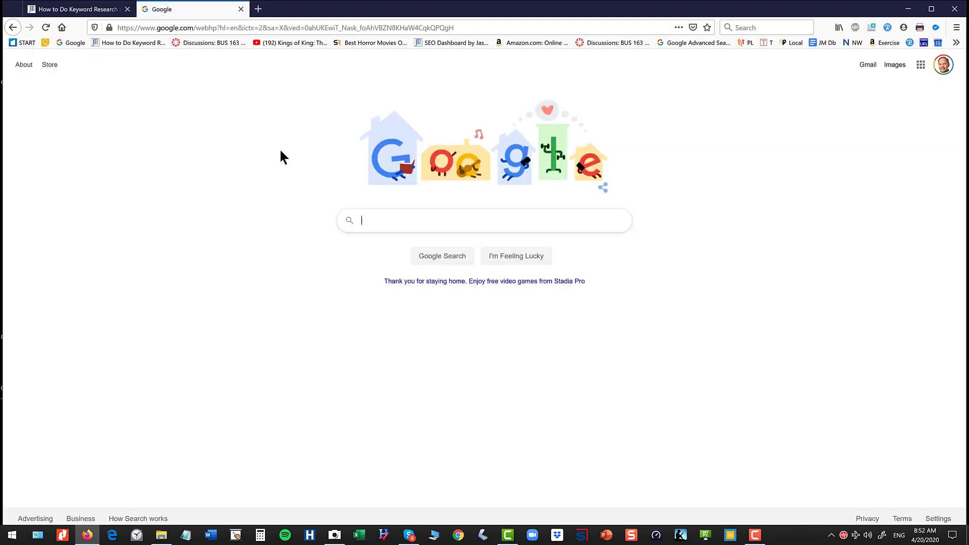
text(what is probate)
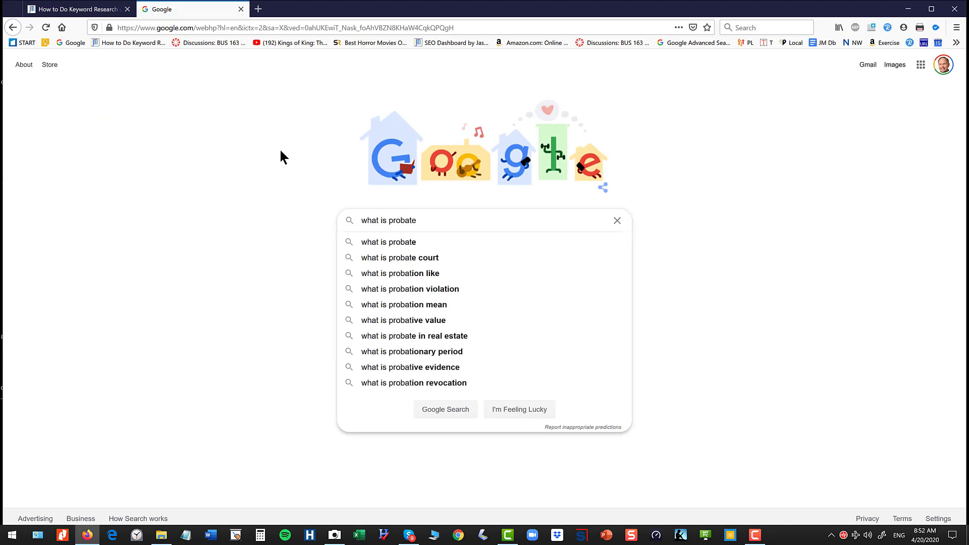
key(Return)
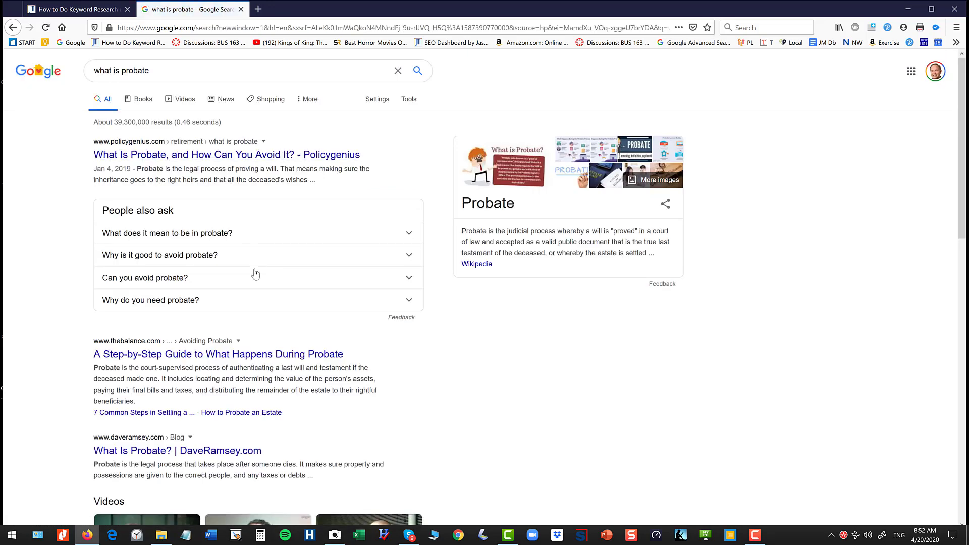
click(170, 284)
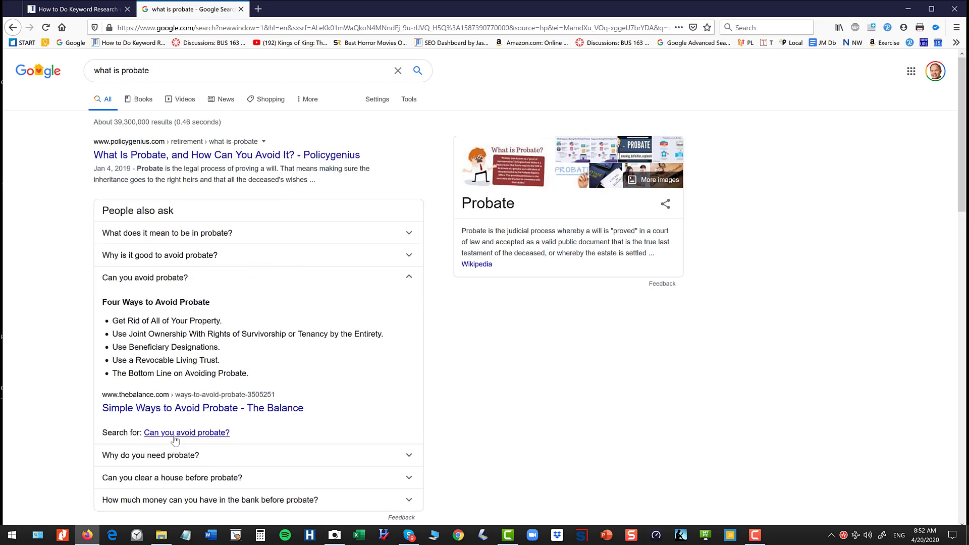
click(175, 439)
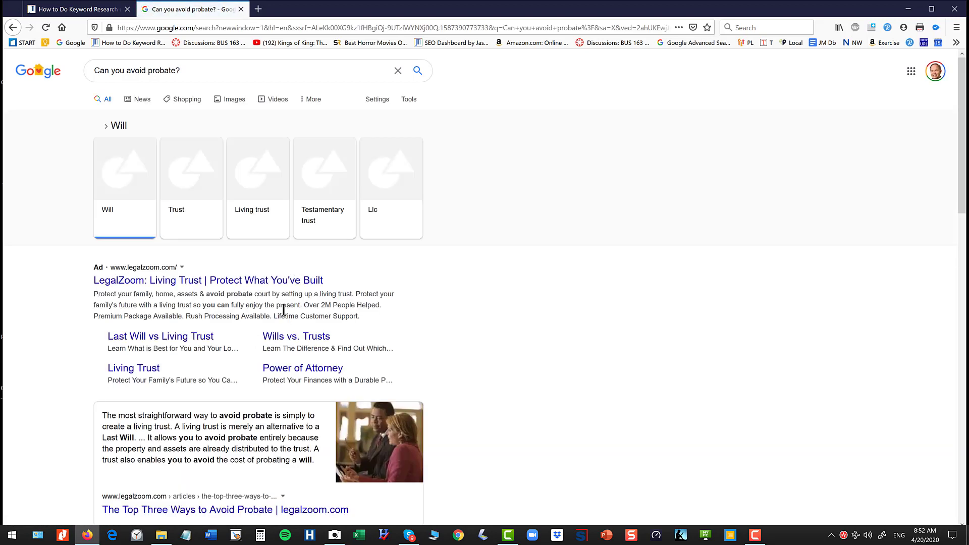
- Open and close the bank-balance-before-probate question to load more, then select 'assets' in the query
scroll(282, 312, down, 3)
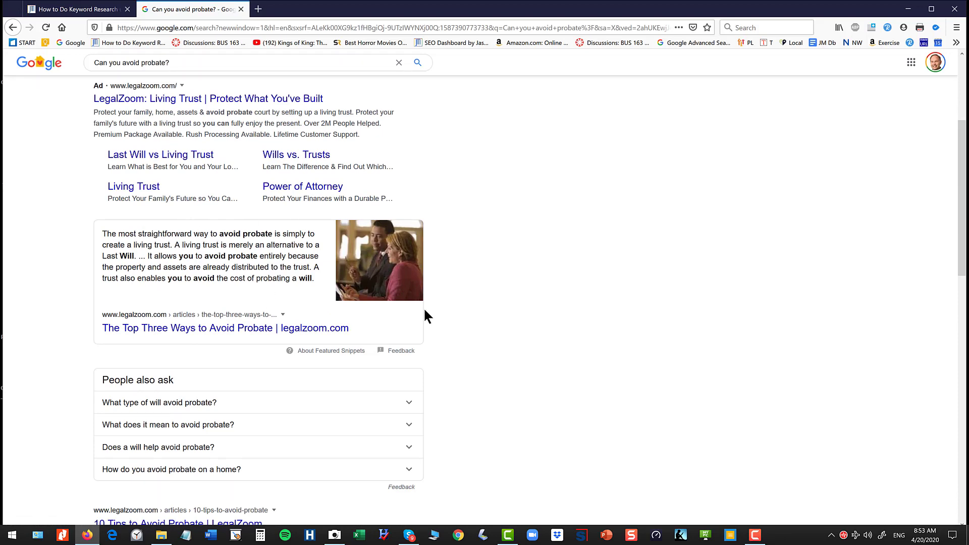
scroll(425, 309, down, 10)
scroll(425, 316, down, 3)
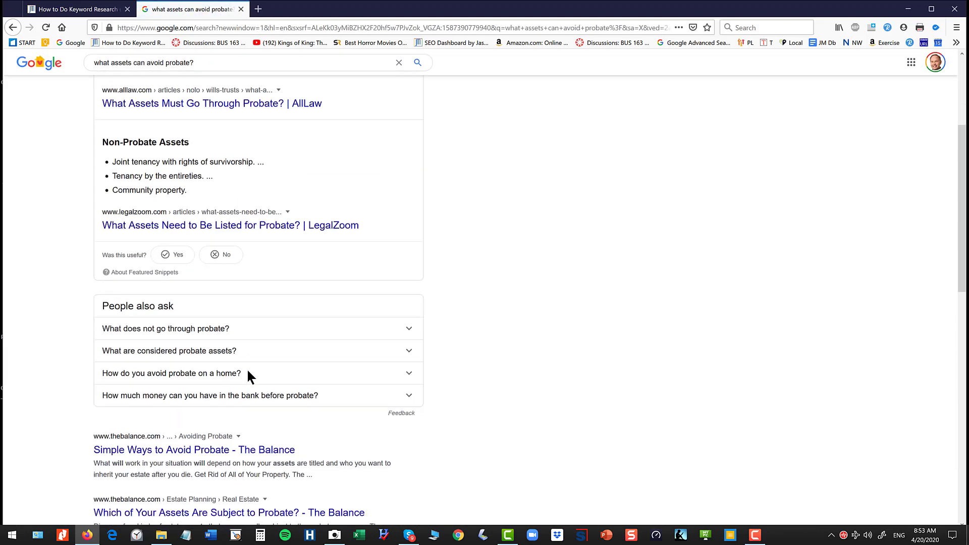
click(311, 399)
click(300, 398)
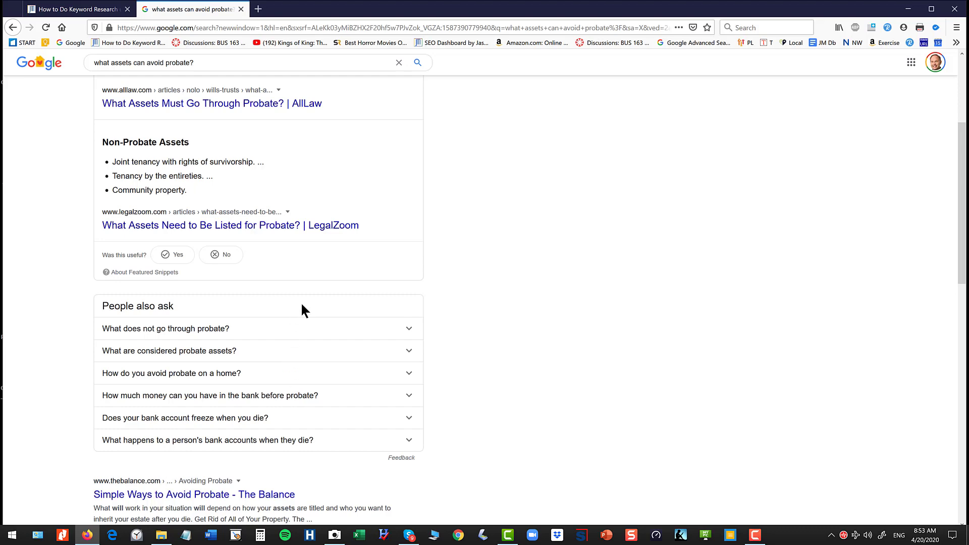
scroll(283, 252, up, 4)
double_click(133, 70)
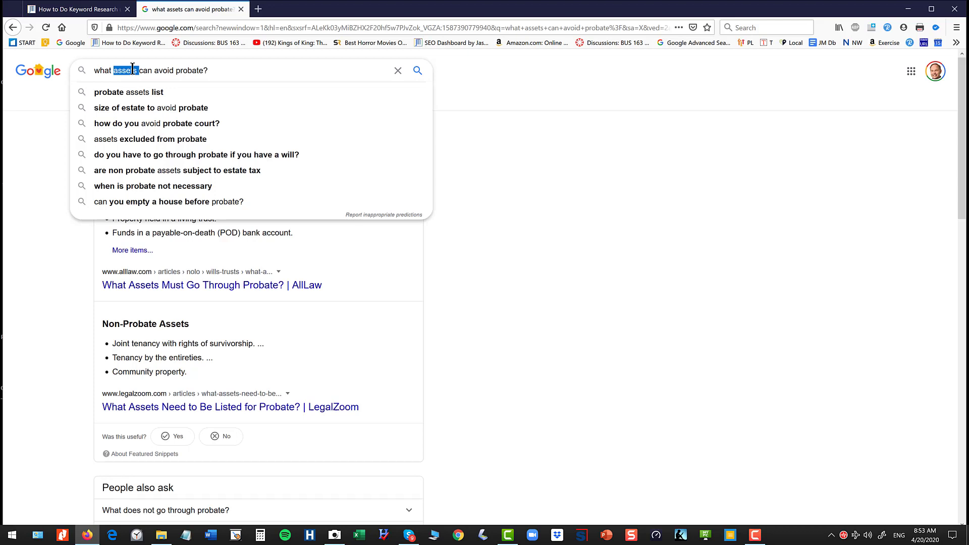
- In the keyword research article, highlight the ANSWER THE PUBLIC heading and follow its answerthepublic.com link
click(94, 10)
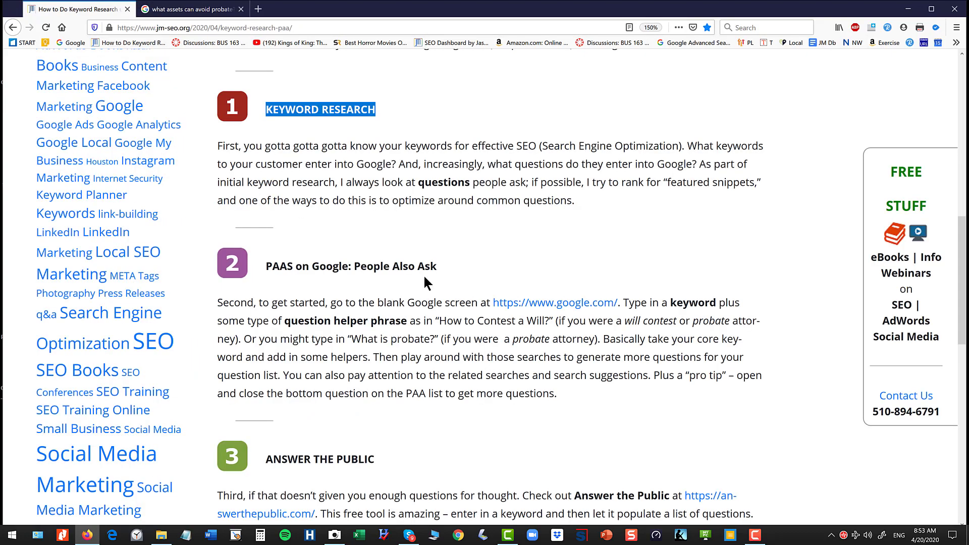
scroll(424, 283, down, 5)
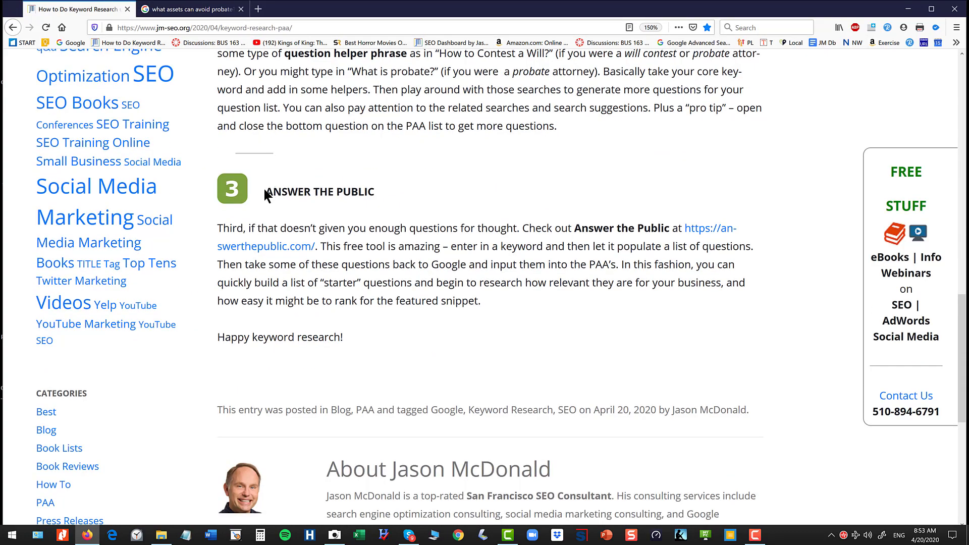
drag(265, 195, 382, 194)
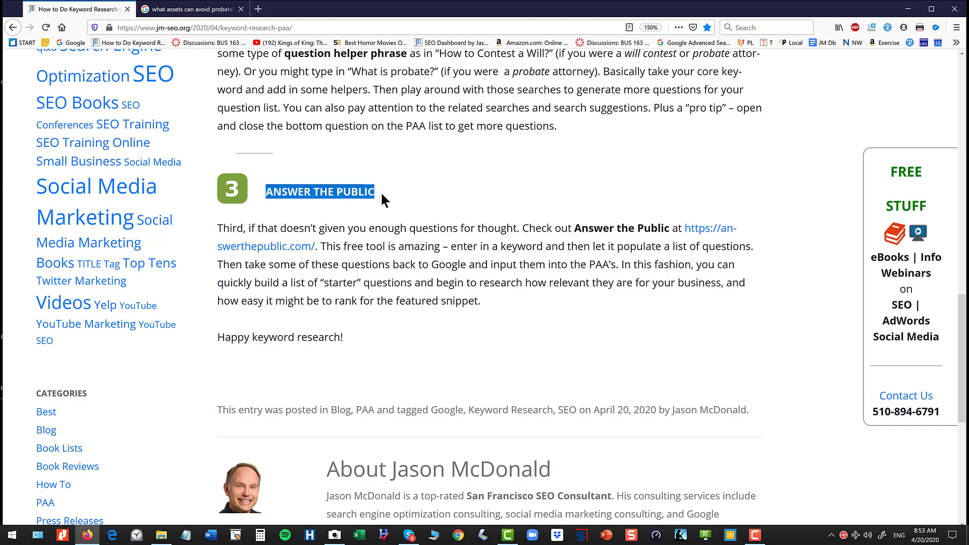
click(297, 246)
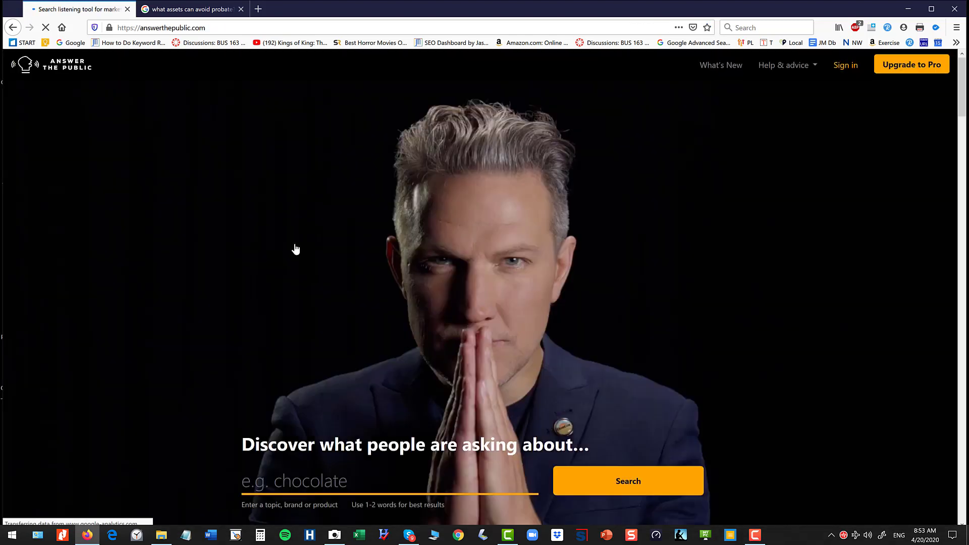
- Run an Answer the Public search for 'probate'
scroll(413, 305, down, 3)
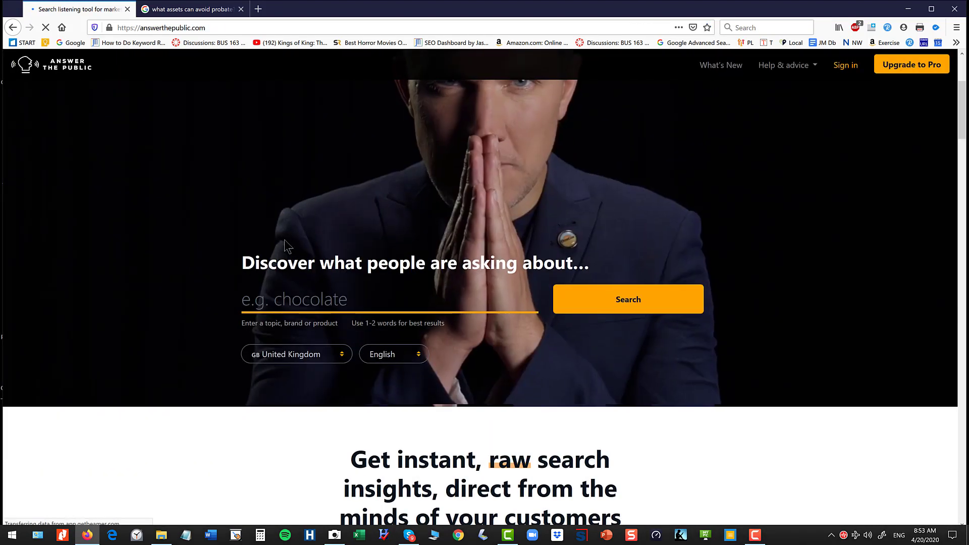
click(297, 297)
text(probate)
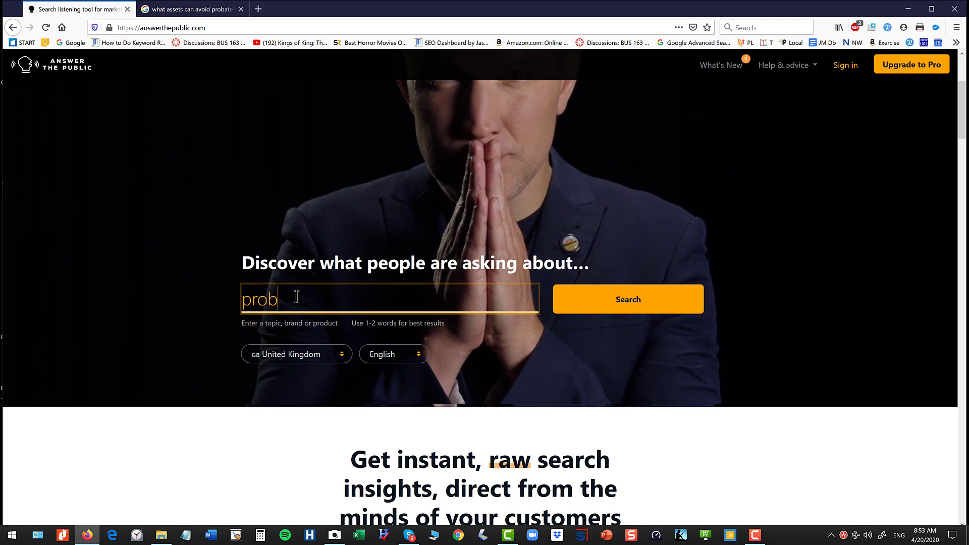
click(631, 298)
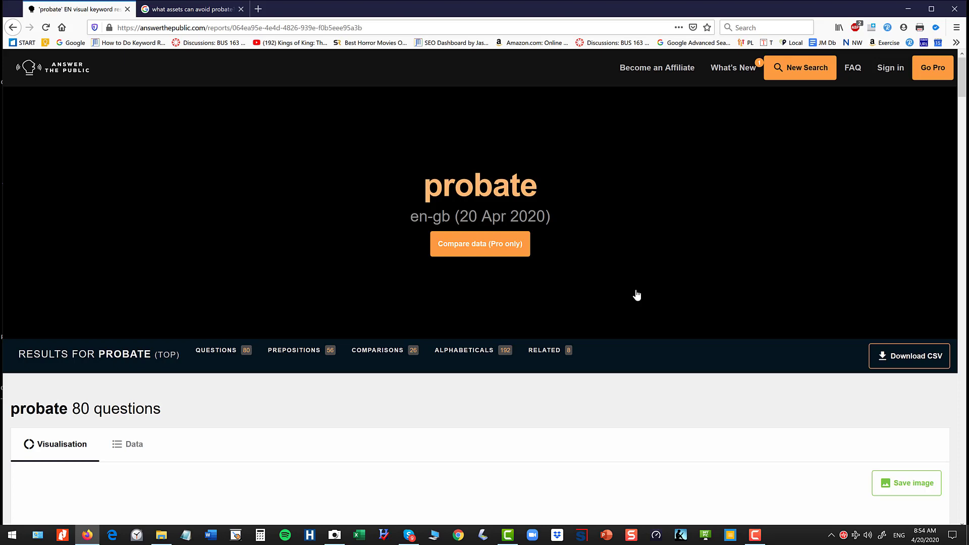
- Browse the probate report's questions wheel and prepositions, then reopen the 'How to Do Keyword Research' article
scroll(613, 324, down, 7)
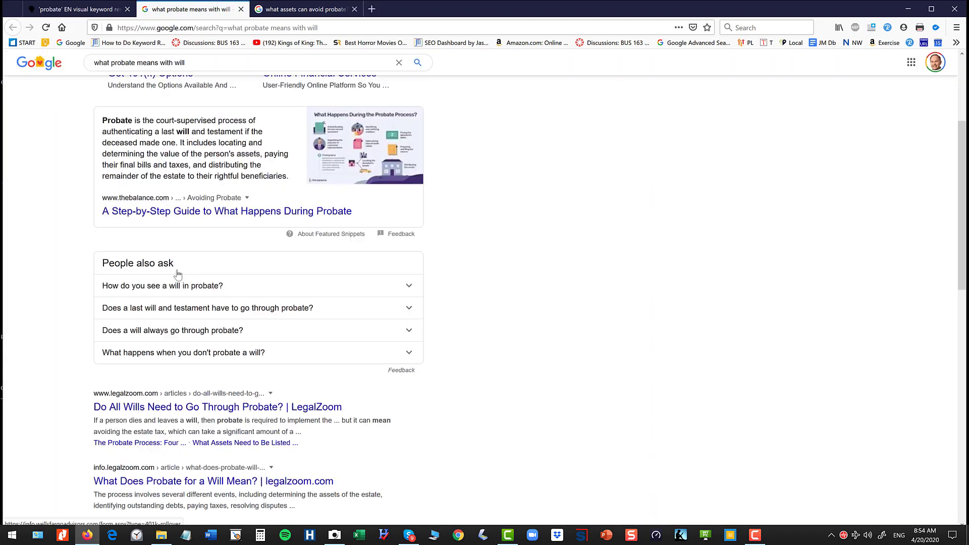
click(80, 12)
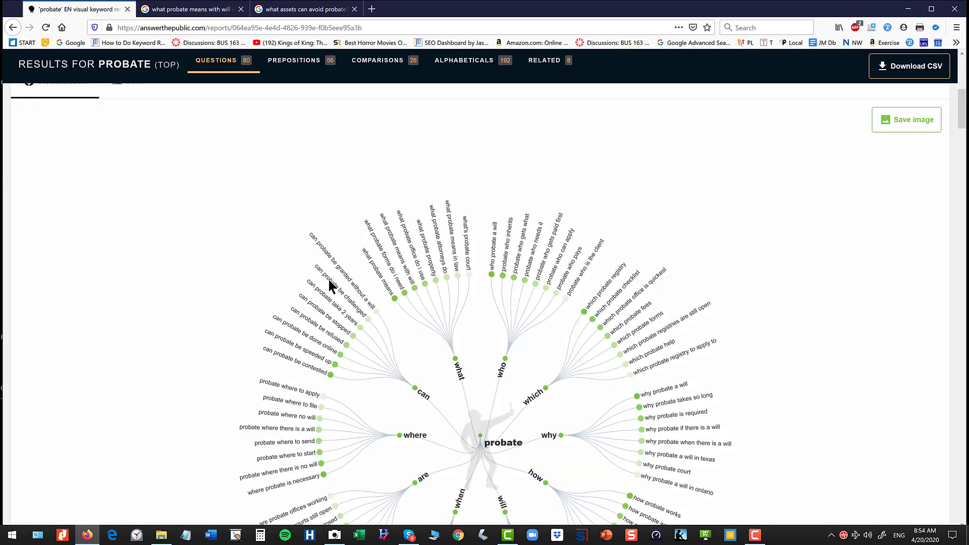
scroll(329, 281, down, 5)
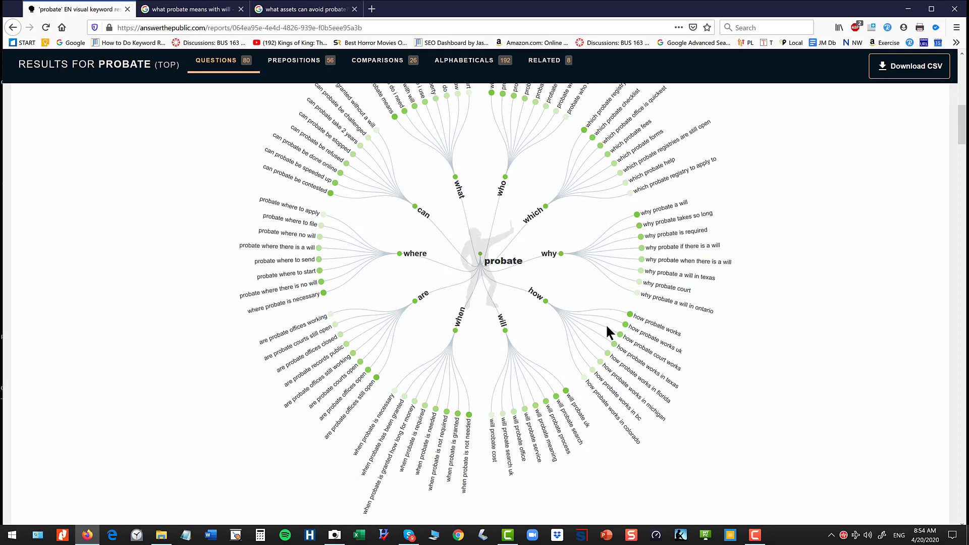
scroll(607, 328, down, 15)
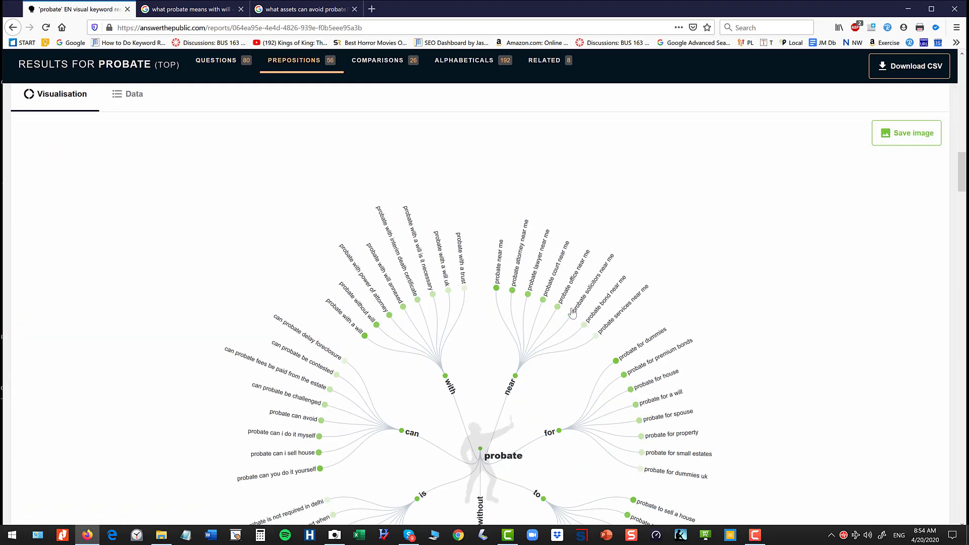
click(124, 44)
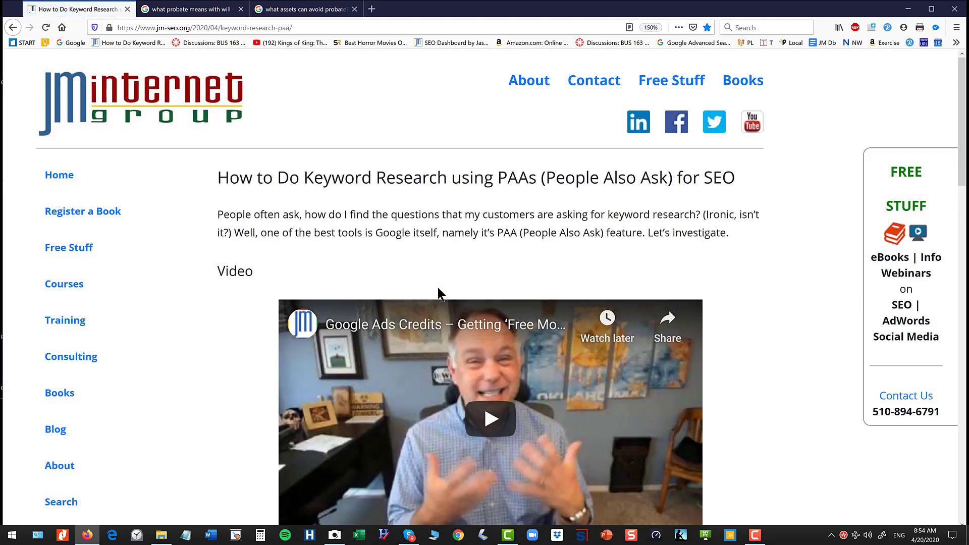
scroll(438, 289, down, 5)
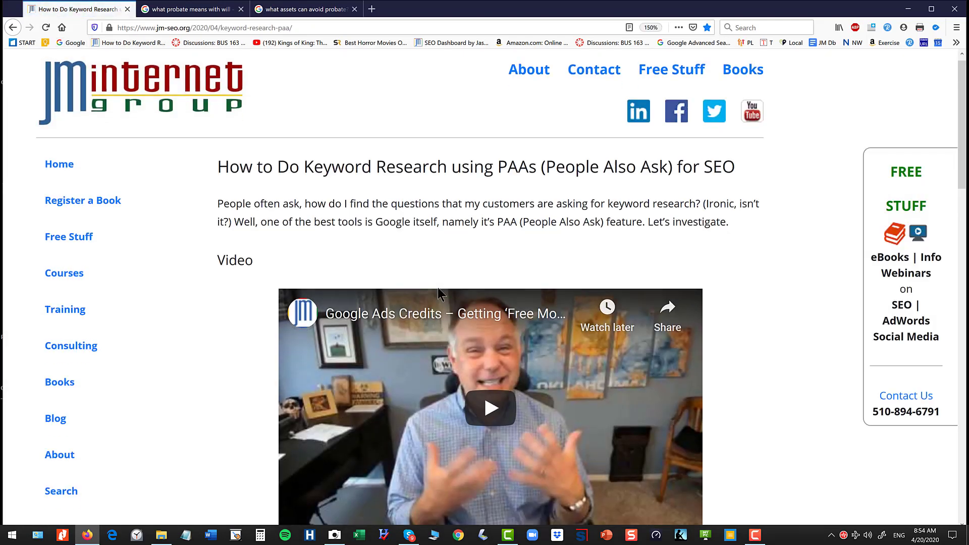
scroll(437, 289, down, 6)
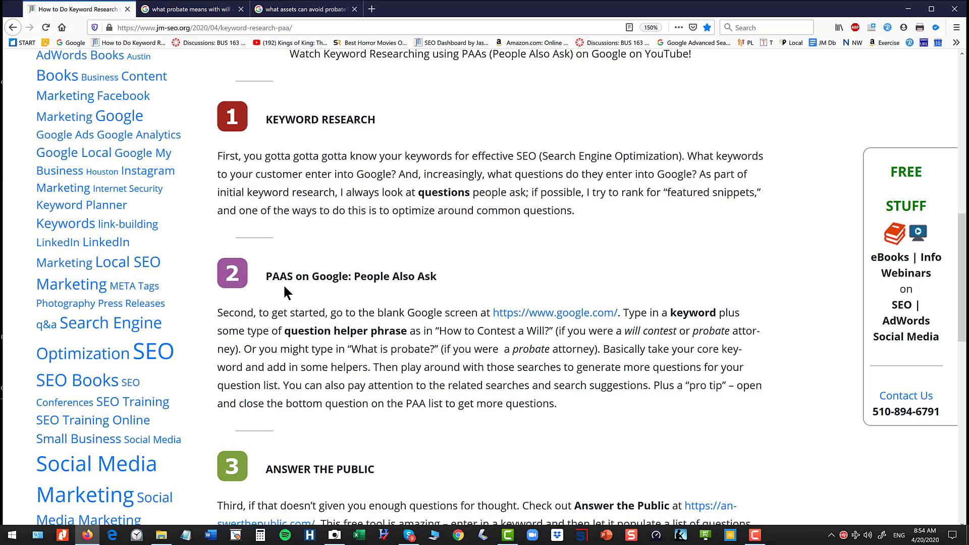
scroll(373, 381, down, 5)
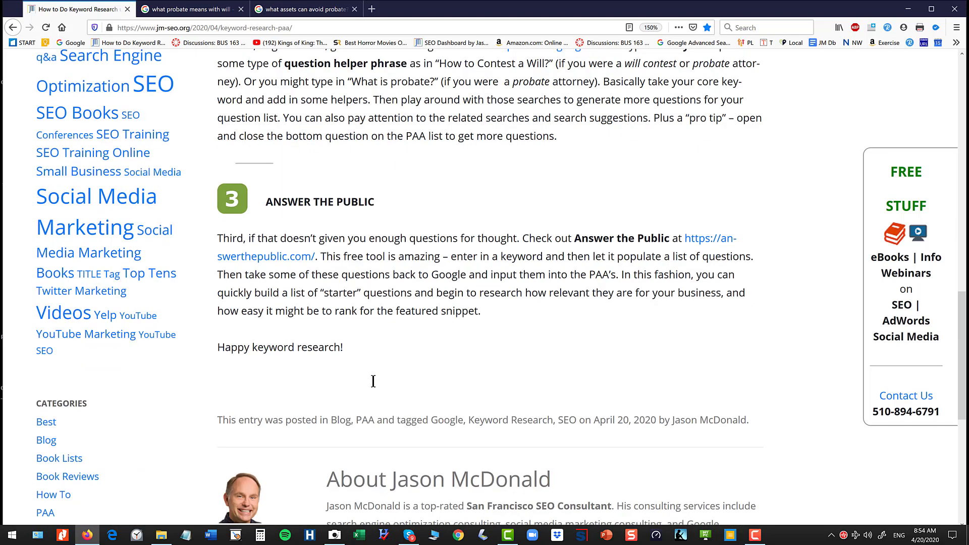